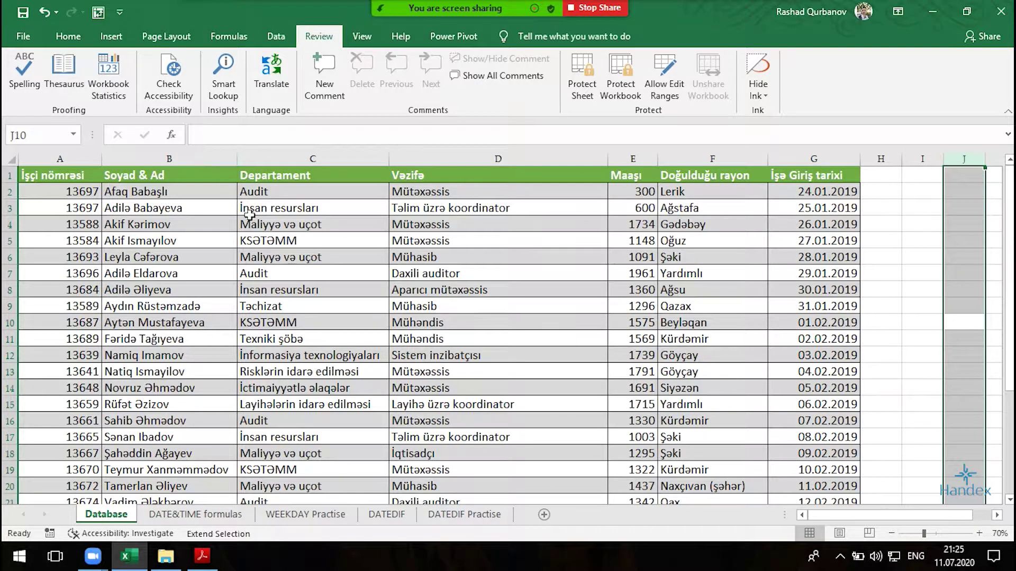
Select C4, run the accessibility check, and expand the five Hard-to-read Text Contrast ranges.
{"action": "key", "text": "F8"}
{"action": "left_click", "coordinate": [256, 231]}
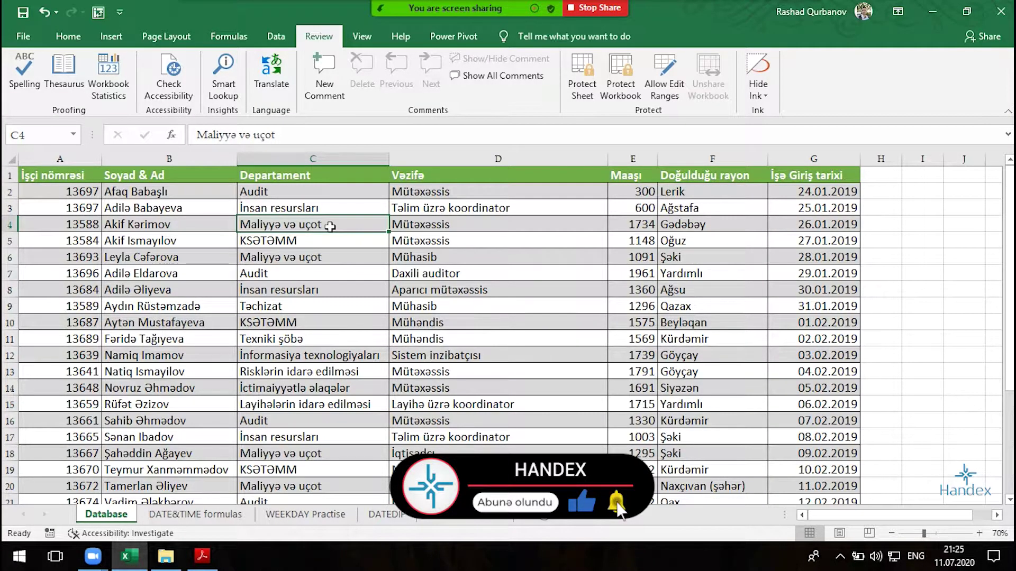
{"action": "left_click", "coordinate": [177, 90]}
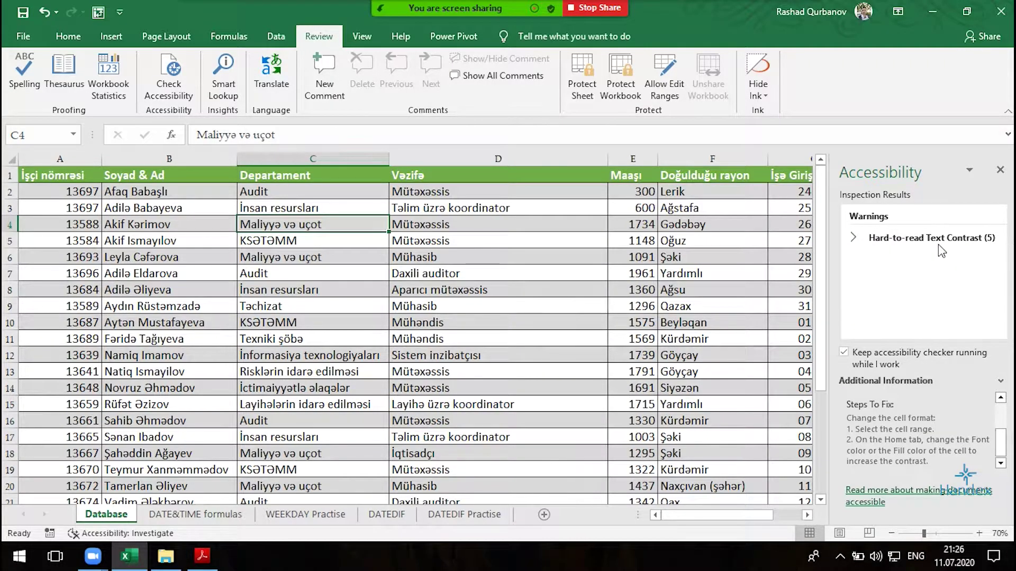
{"action": "left_click", "coordinate": [853, 239]}
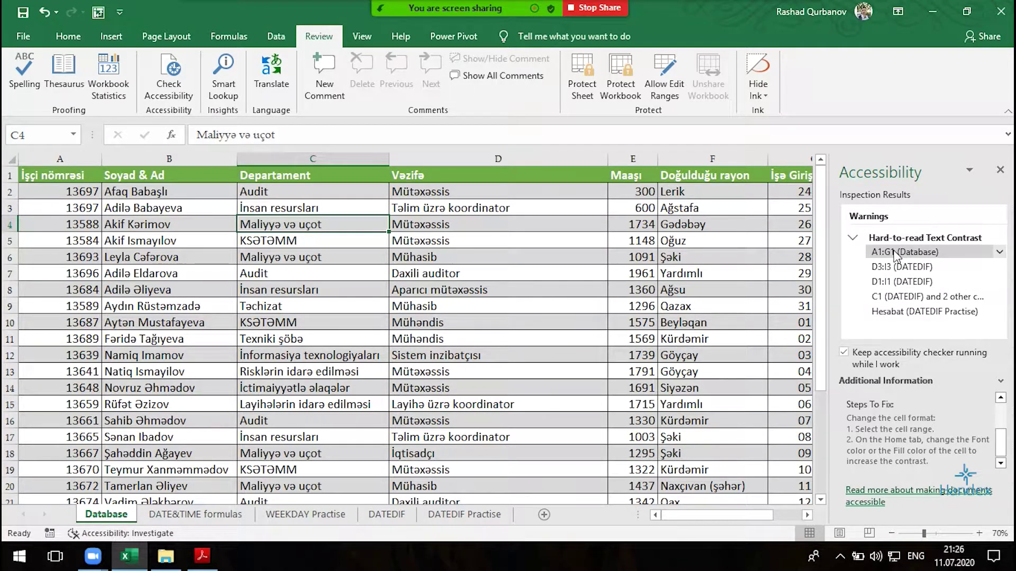
Jump to D3:I3 on the DATEDIF sheet and set its font colour to Automatic.
{"action": "left_click", "coordinate": [889, 268]}
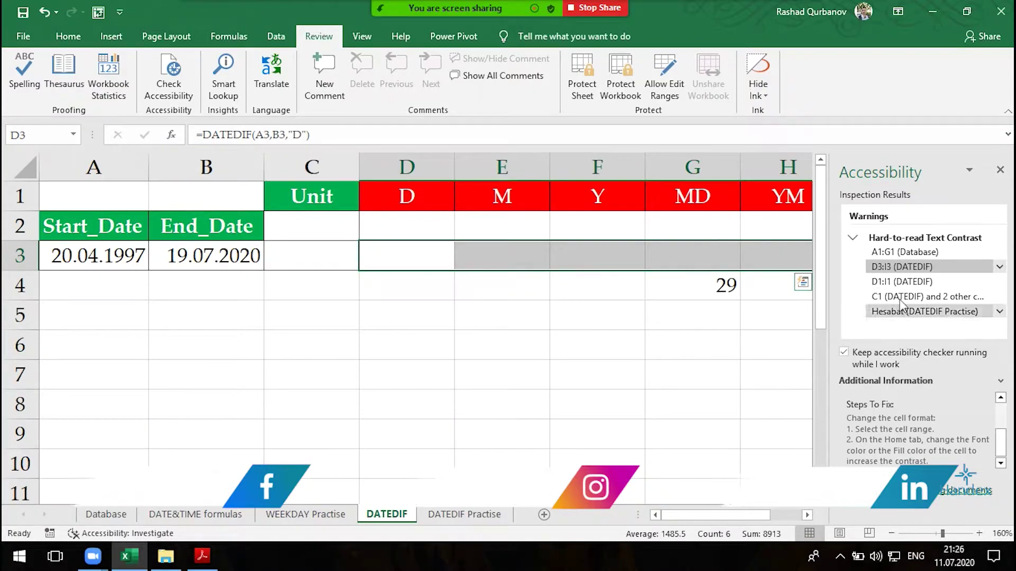
{"action": "left_click_drag", "start_coordinate": [688, 515], "coordinate": [720, 514]}
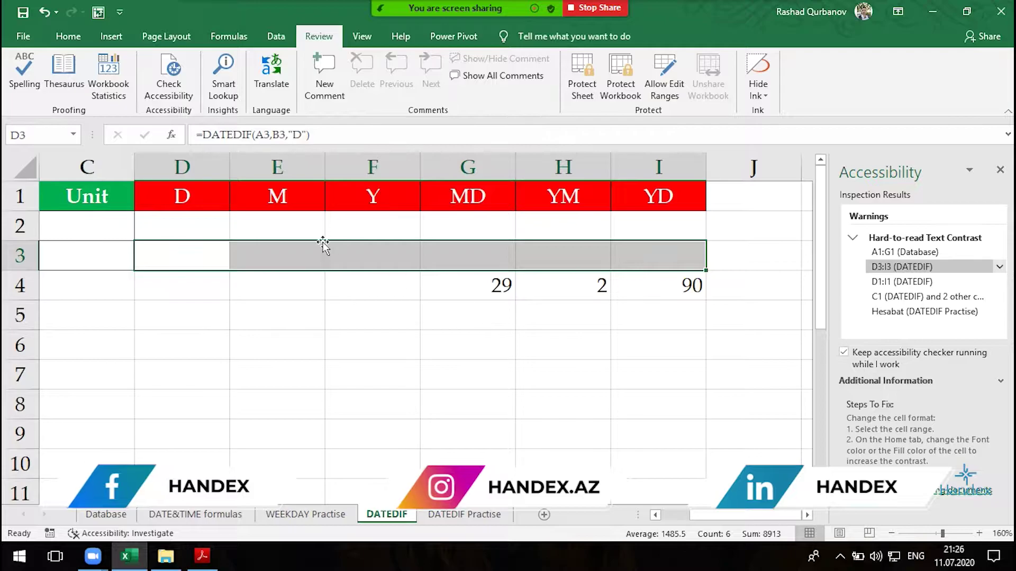
{"action": "left_click", "coordinate": [268, 256]}
{"action": "left_click", "coordinate": [406, 254]}
{"action": "left_click", "coordinate": [522, 252]}
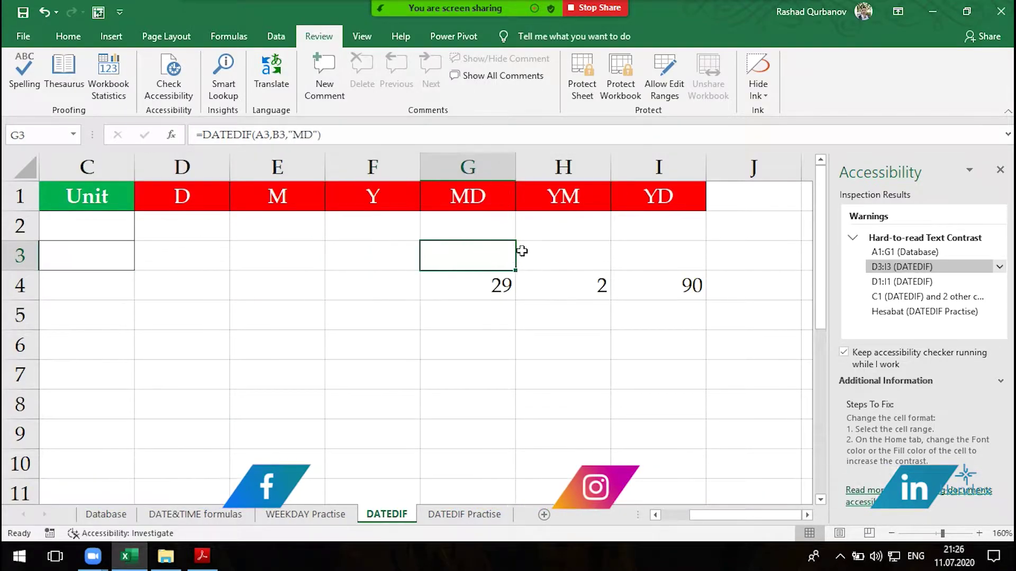
{"action": "left_click_drag", "start_coordinate": [182, 256], "coordinate": [642, 260]}
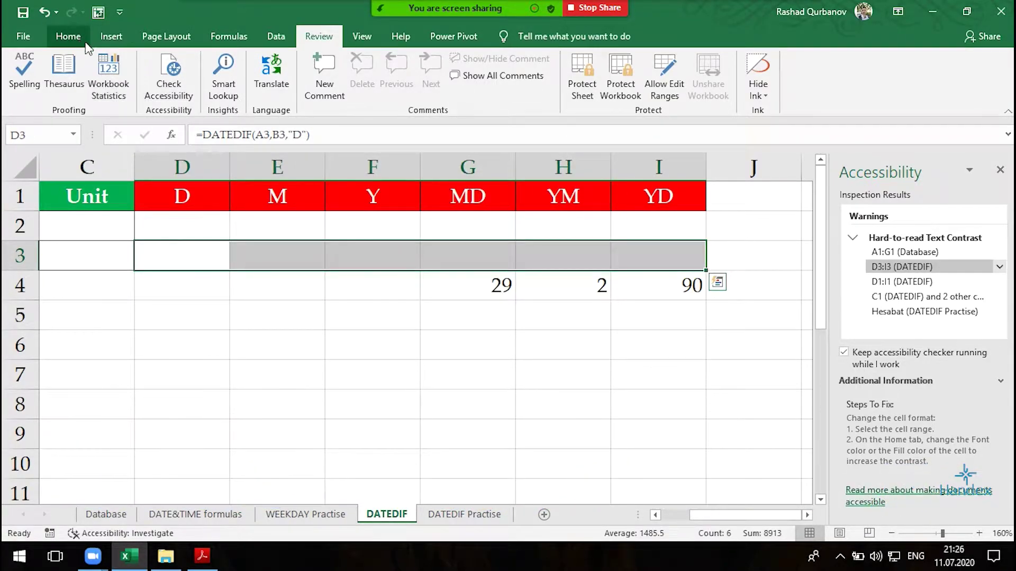
{"action": "left_click", "coordinate": [68, 36]}
{"action": "left_click", "coordinate": [273, 87]}
{"action": "left_click", "coordinate": [290, 106]}
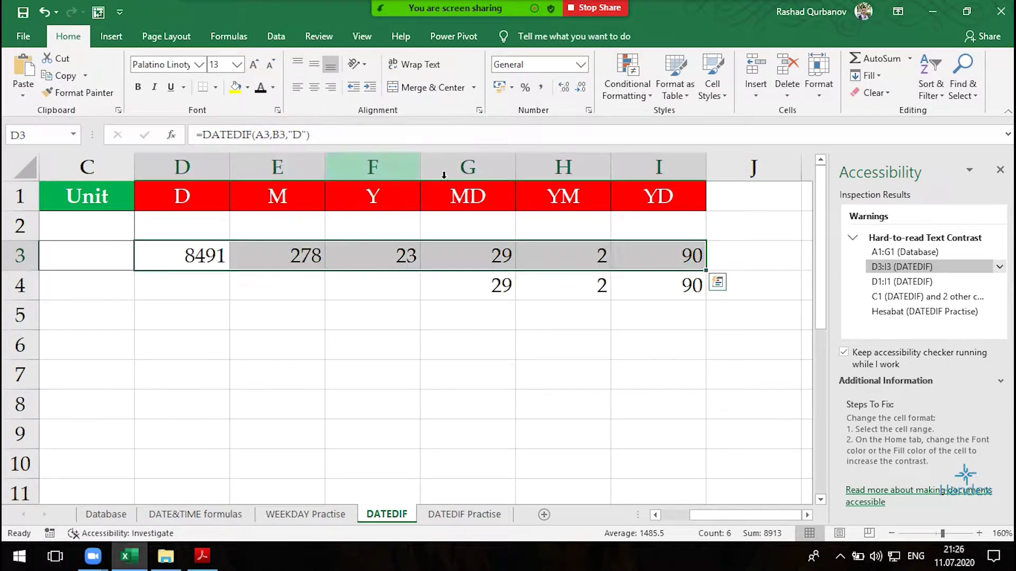
{"action": "mouse_move", "coordinate": [921, 429]}
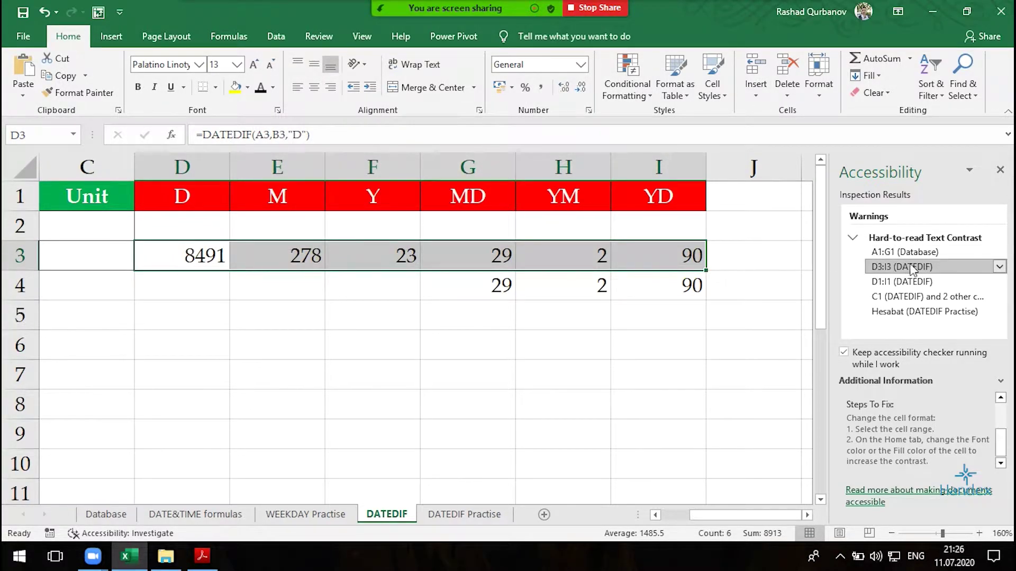
Go to the D1:I1 header warning and scroll through its Why Fix and Steps To Fix details.
{"action": "left_click", "coordinate": [902, 281]}
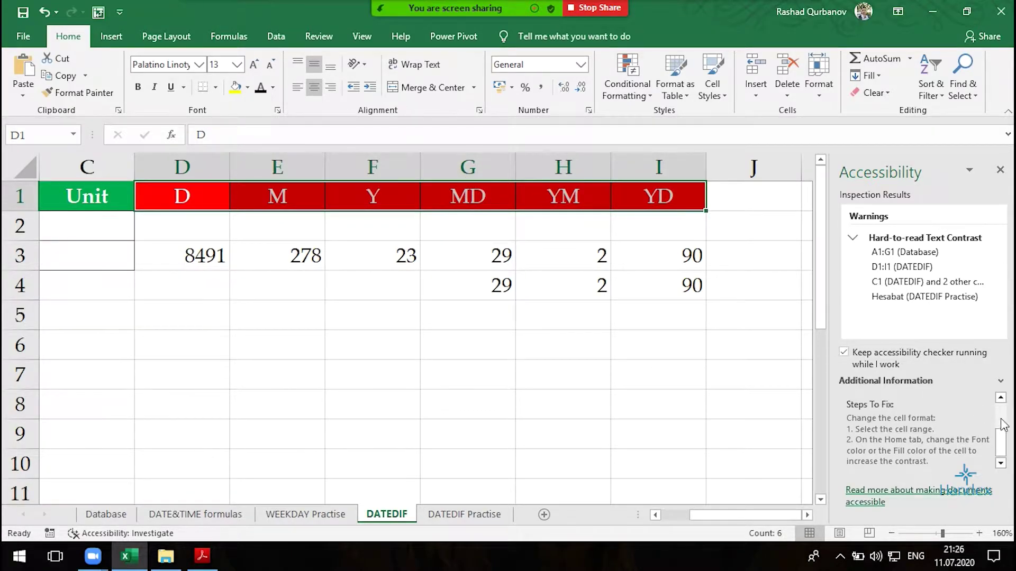
{"action": "scroll", "coordinate": [997, 420], "scroll_direction": "up", "scroll_amount": 2}
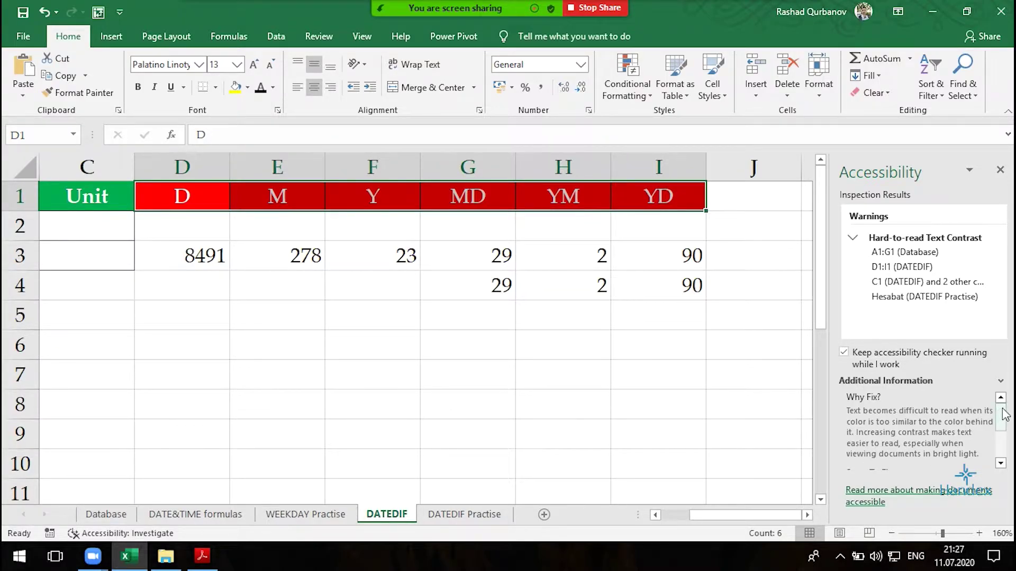
{"action": "left_click_drag", "start_coordinate": [1004, 414], "coordinate": [1004, 439]}
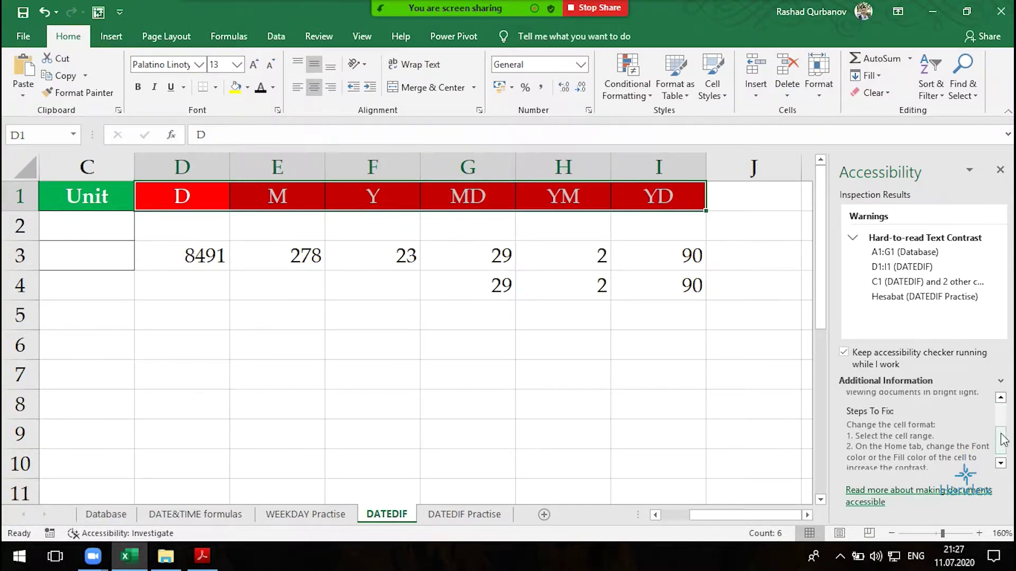
{"action": "left_click_drag", "start_coordinate": [1003, 439], "coordinate": [996, 441]}
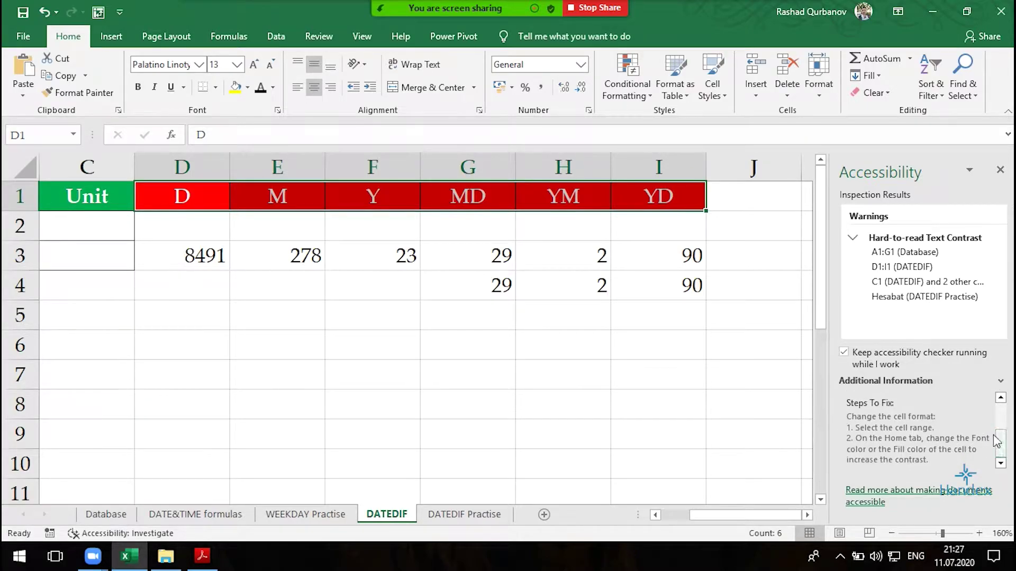
{"action": "left_click", "coordinate": [916, 264]}
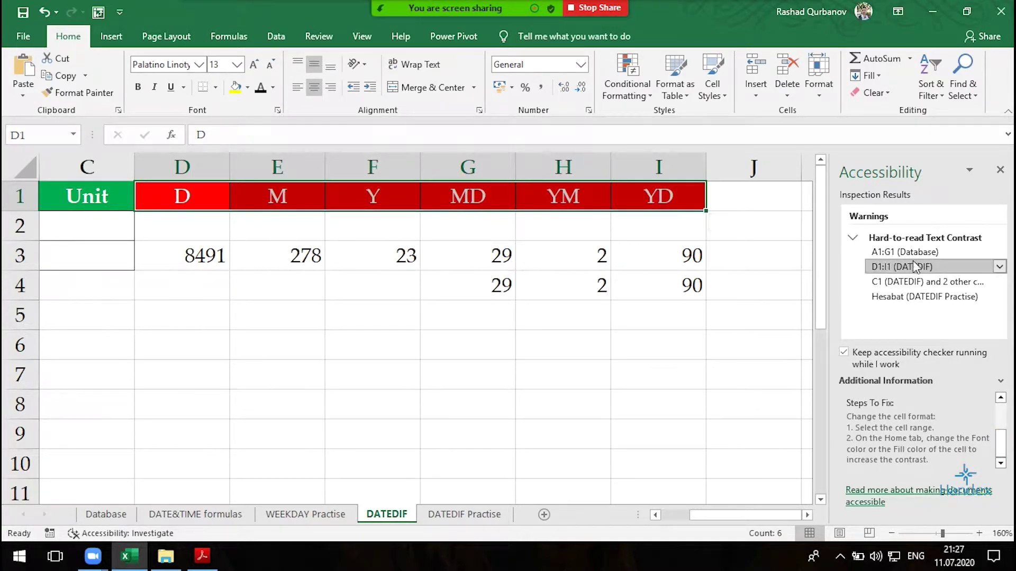
{"action": "left_click", "coordinate": [999, 267]}
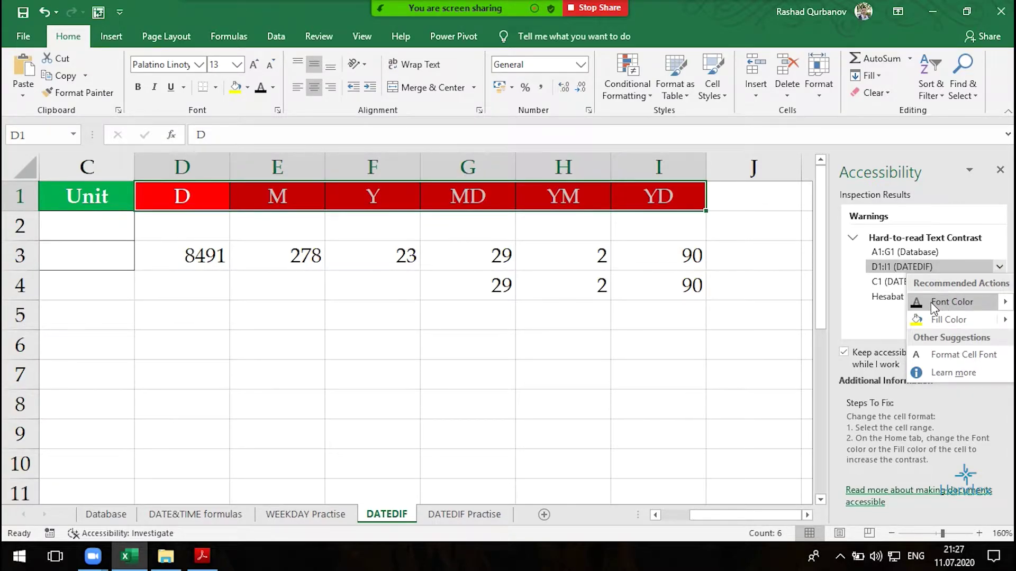
Preview font colour options for the D1:I1 headers without applying any, then close the Accessibility pane.
{"action": "left_click", "coordinate": [1000, 303]}
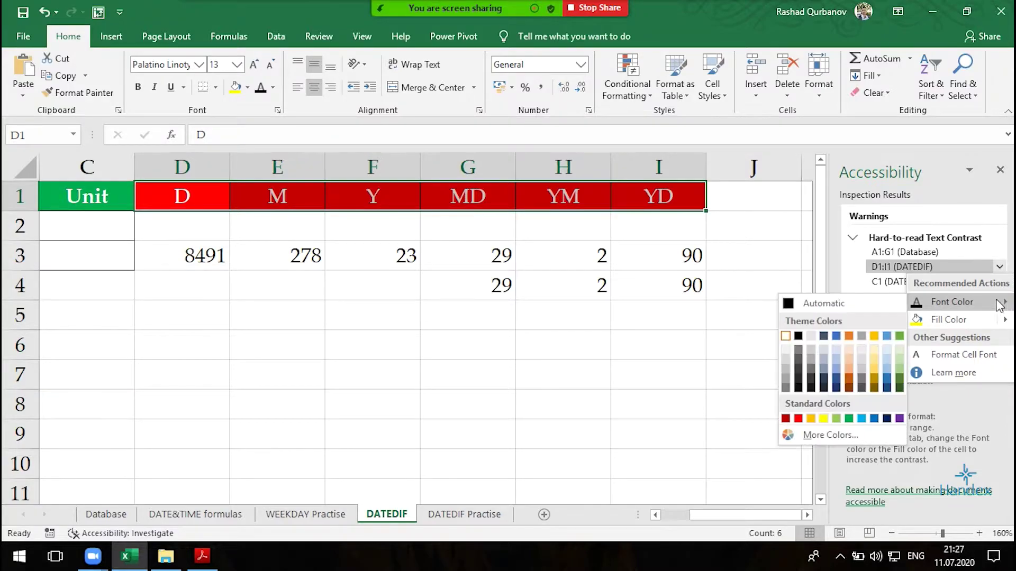
{"action": "left_click", "coordinate": [999, 306]}
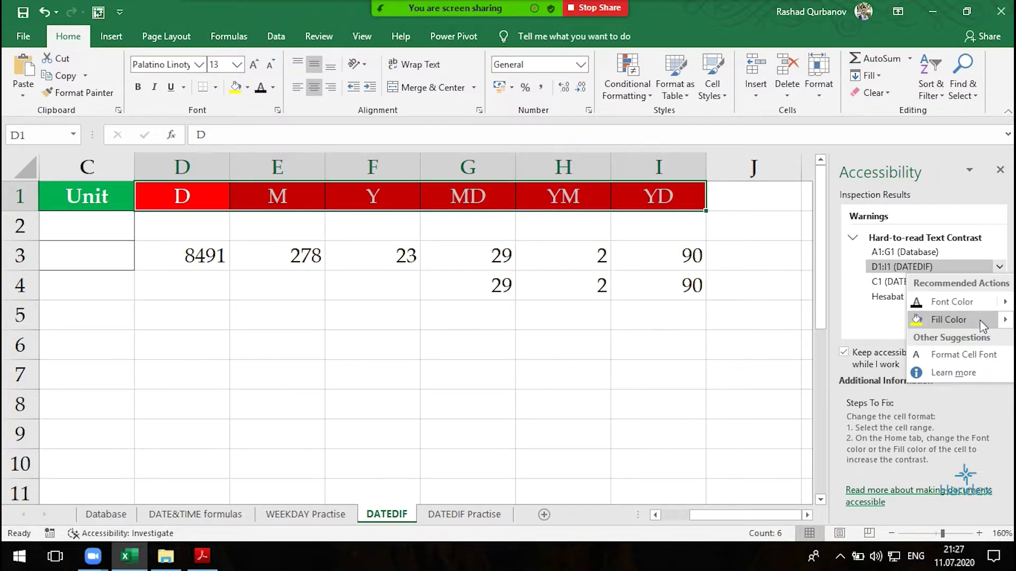
{"action": "left_click", "coordinate": [962, 301]}
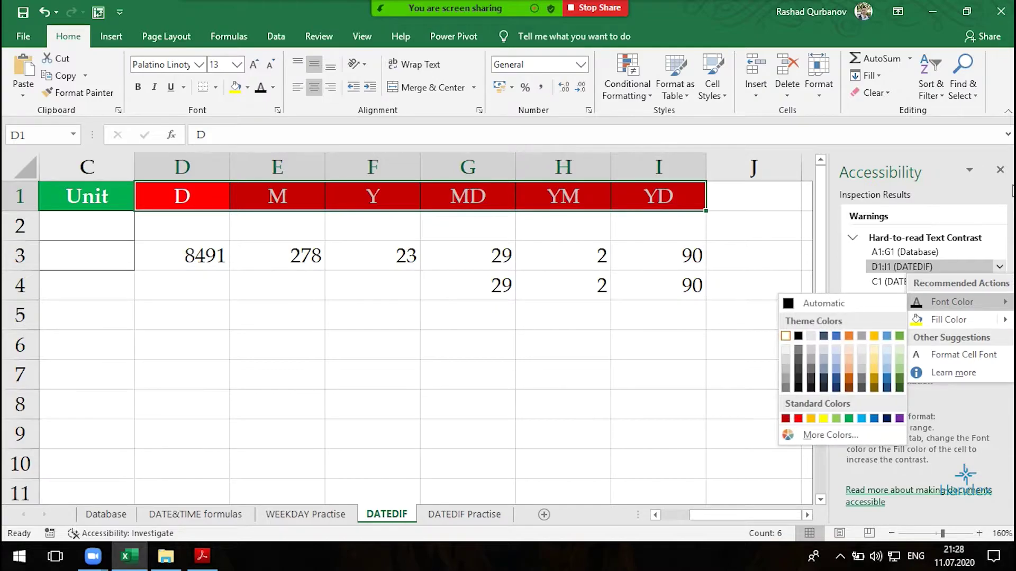
{"action": "left_click", "coordinate": [335, 319]}
{"action": "left_click", "coordinate": [310, 354]}
{"action": "left_click", "coordinate": [998, 170]}
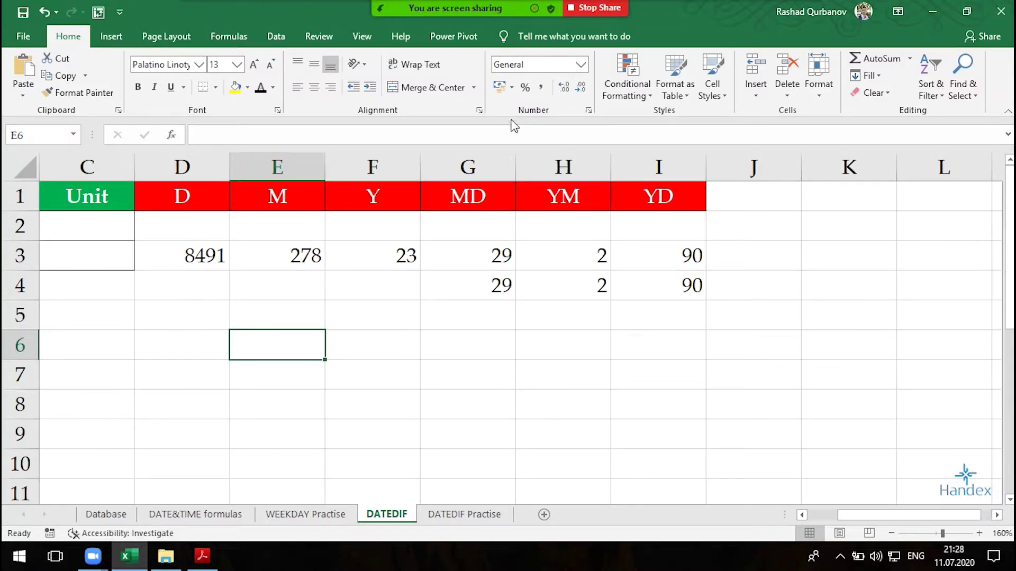
Enter -9 in E8 and give it the Number format showing negatives as red 1234.10.
{"action": "left_click", "coordinate": [290, 404]}
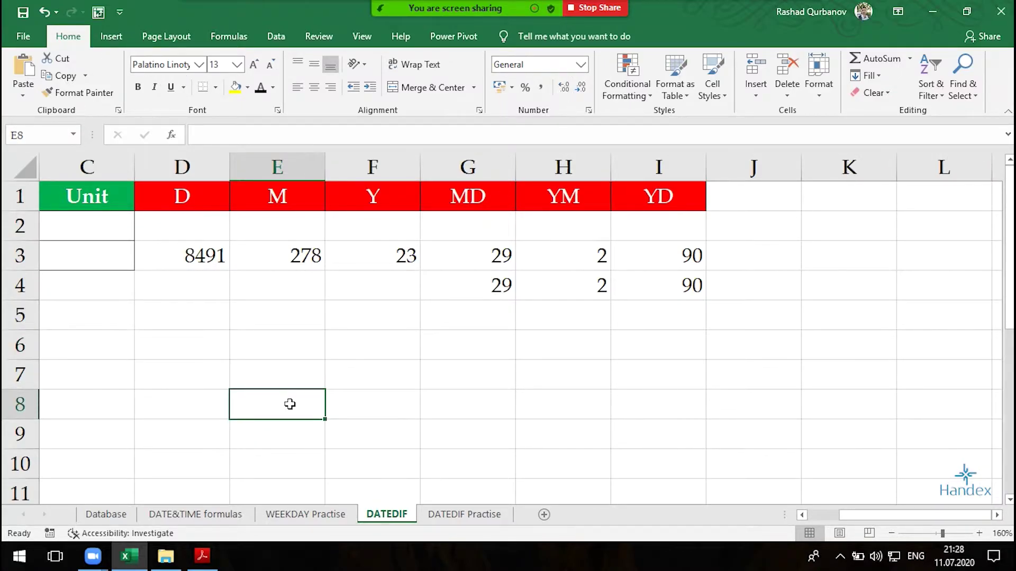
{"action": "type", "text": "-9"}
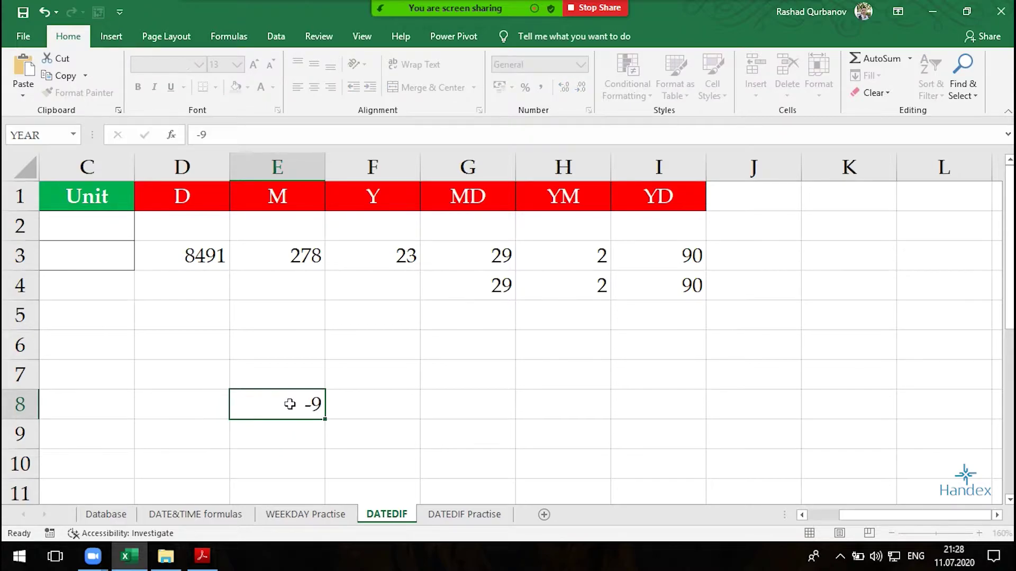
{"action": "key", "text": "Return"}
{"action": "left_click", "coordinate": [290, 404]}
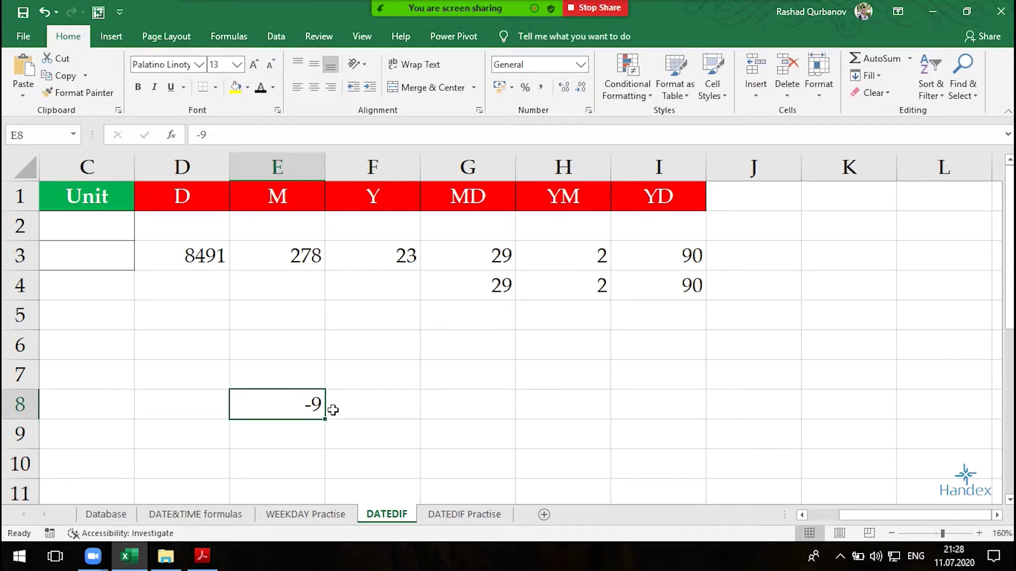
{"action": "left_click", "coordinate": [588, 111]}
{"action": "left_click", "coordinate": [451, 112]}
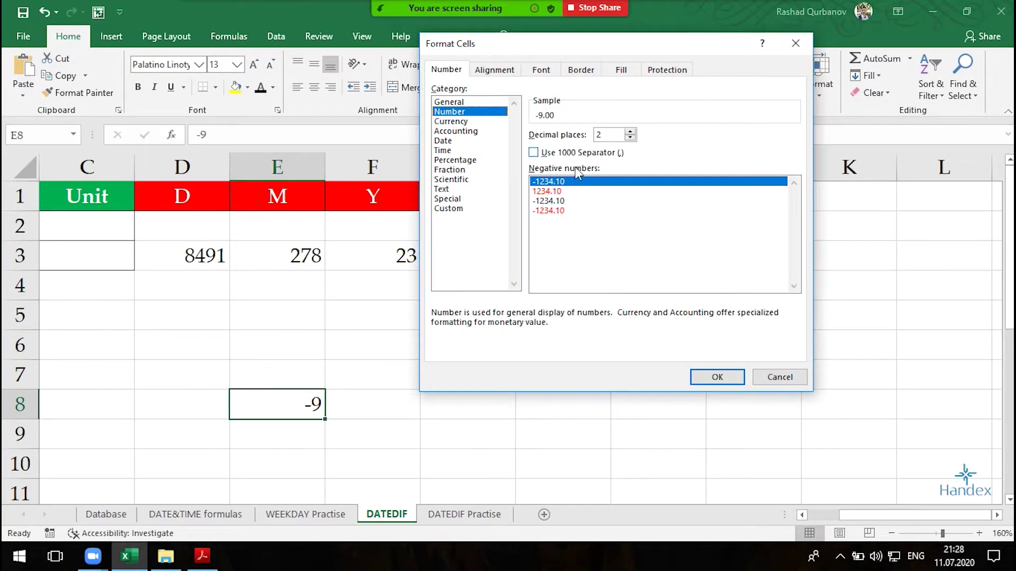
{"action": "left_click", "coordinate": [566, 191]}
{"action": "left_click", "coordinate": [711, 376]}
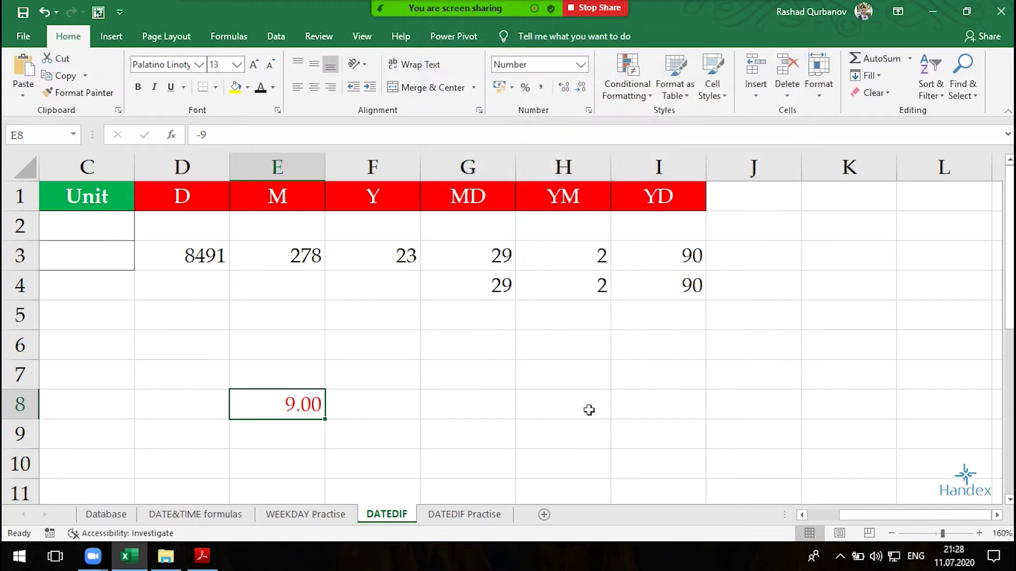
Test the E8 format by entering 6 and then -6.
{"action": "type", "text": "6"}
{"action": "key", "text": "Return"}
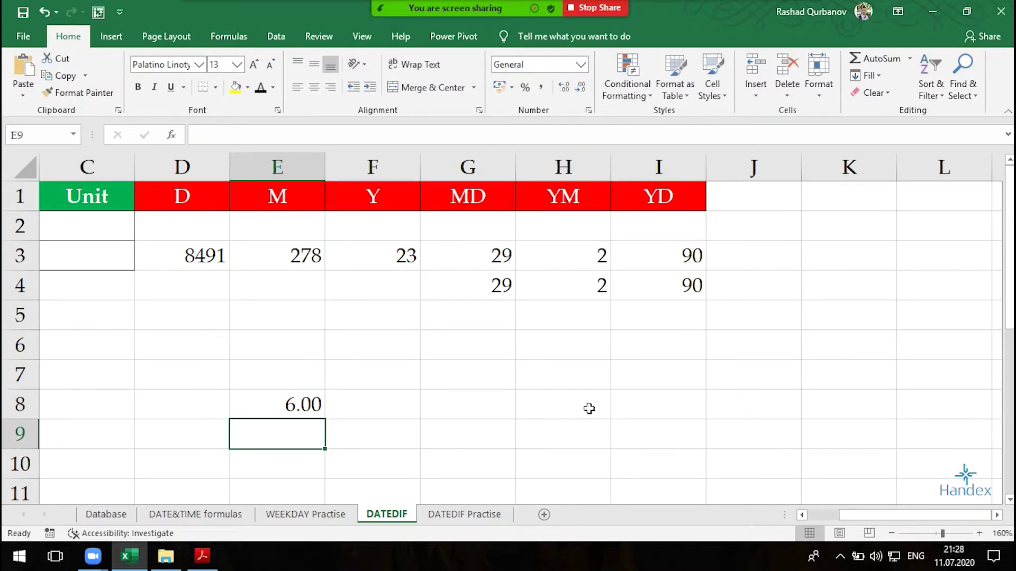
{"action": "left_click", "coordinate": [299, 410]}
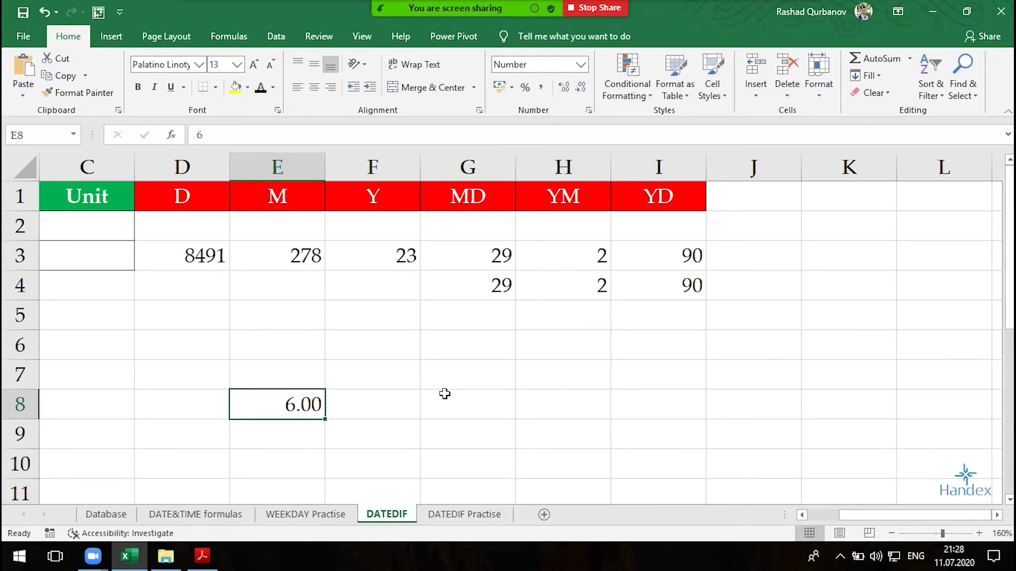
{"action": "type", "text": "-6"}
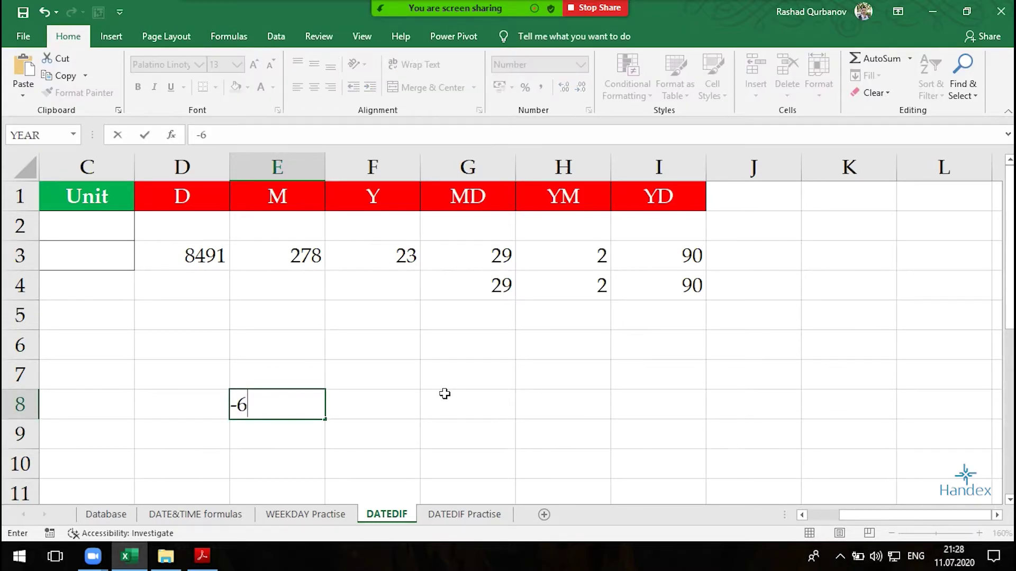
{"action": "key", "text": "Return"}
{"action": "left_click", "coordinate": [278, 405]}
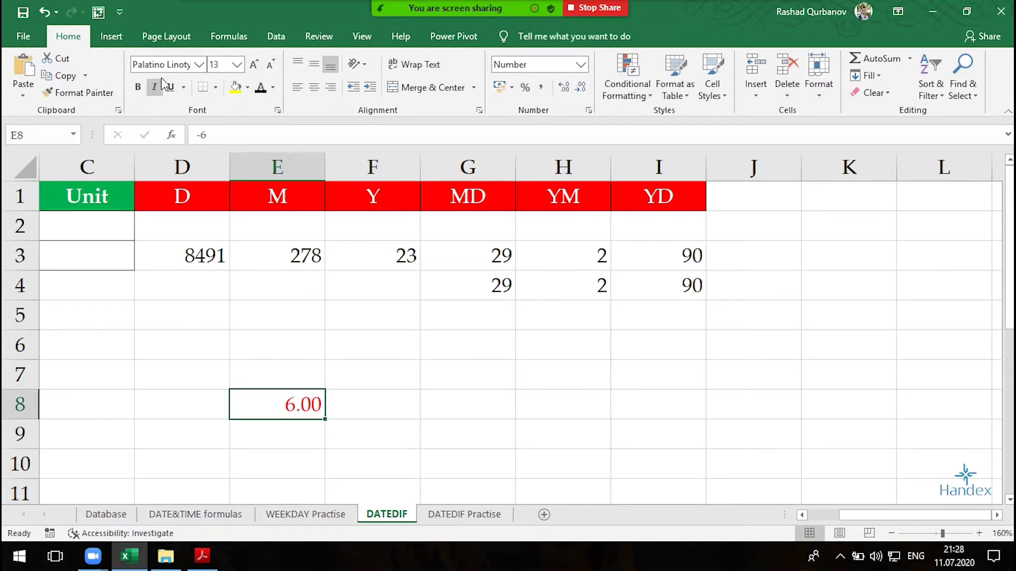
Run Check Accessibility from the Review tab to show the updated inspection results.
{"action": "left_click", "coordinate": [319, 36]}
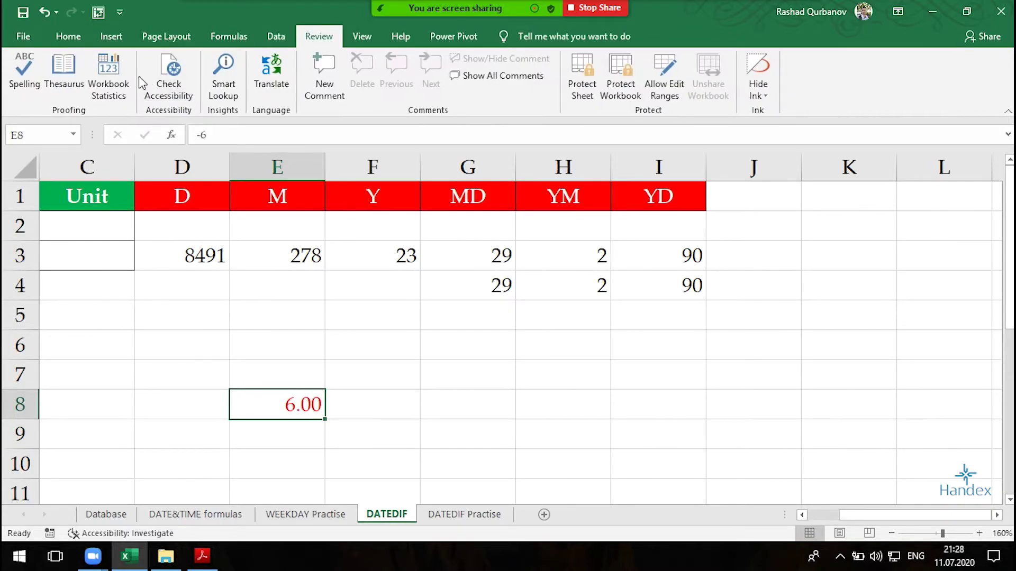
{"action": "left_click", "coordinate": [169, 74]}
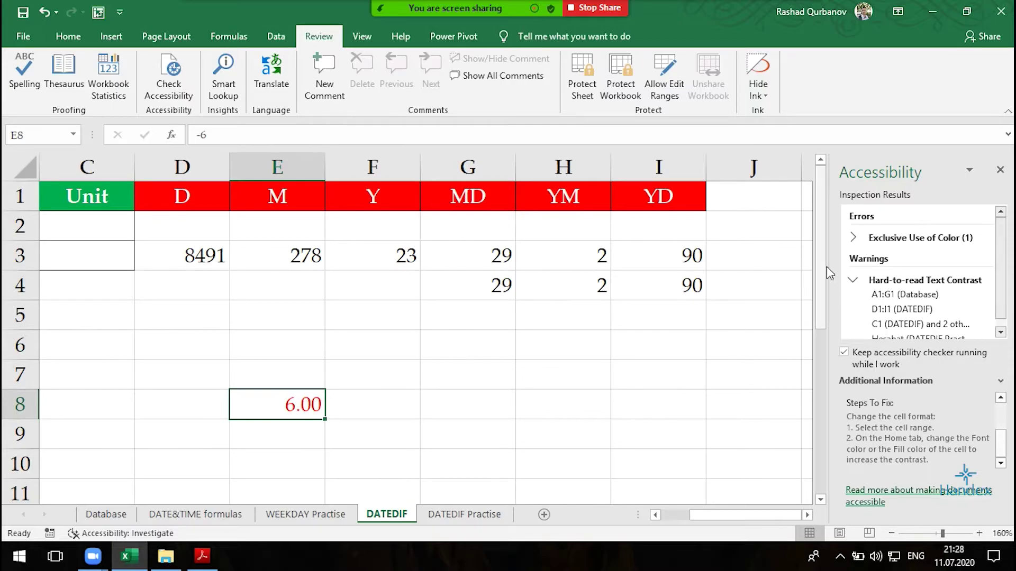
Expand Exclusive Use of Color, jump to E8 on DATEDIF, and read its Additional Information steps.
{"action": "left_click", "coordinate": [853, 238]}
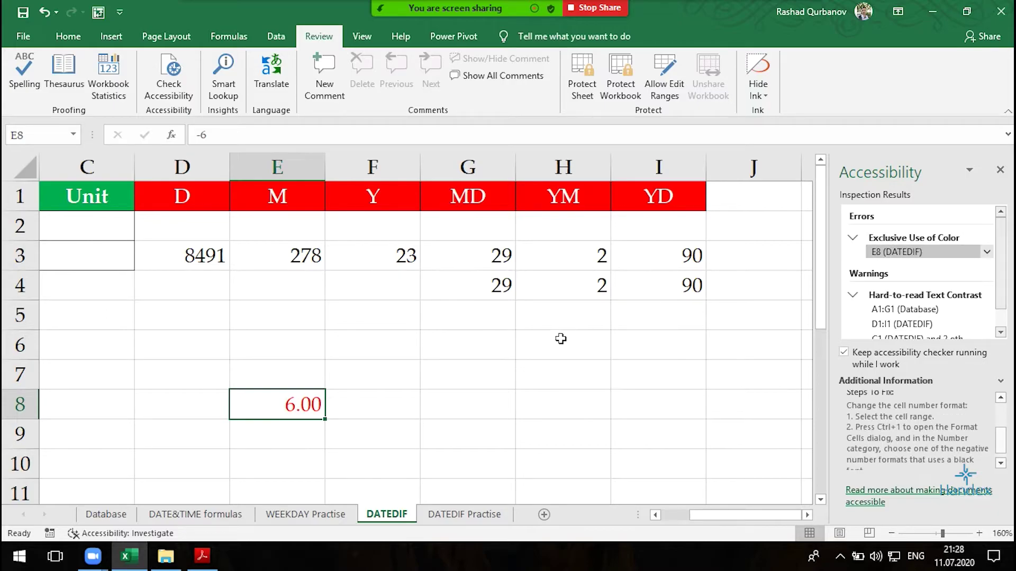
{"action": "left_click", "coordinate": [483, 316]}
{"action": "left_click", "coordinate": [190, 517]}
{"action": "left_click", "coordinate": [109, 514]}
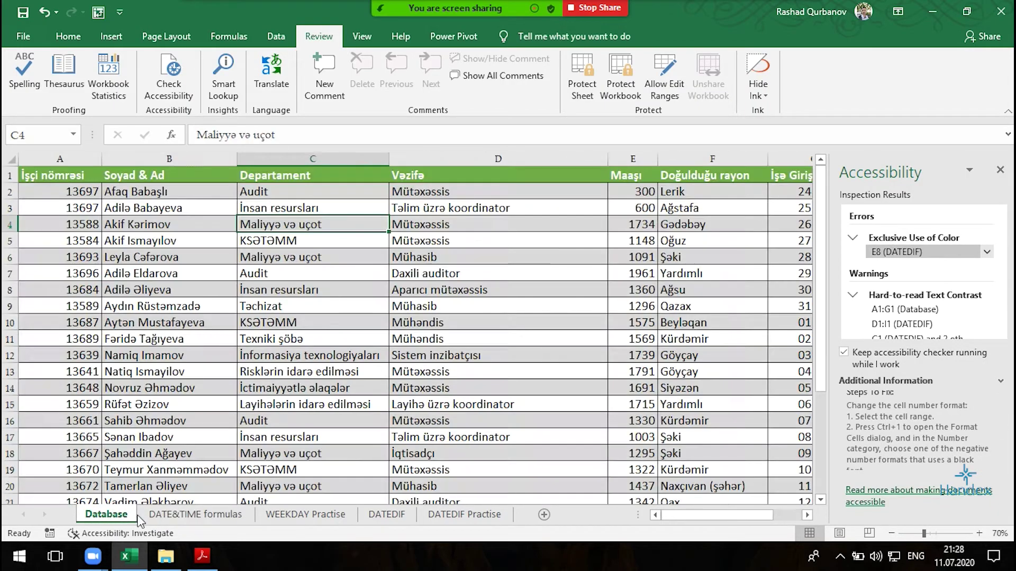
{"action": "left_click", "coordinate": [882, 252]}
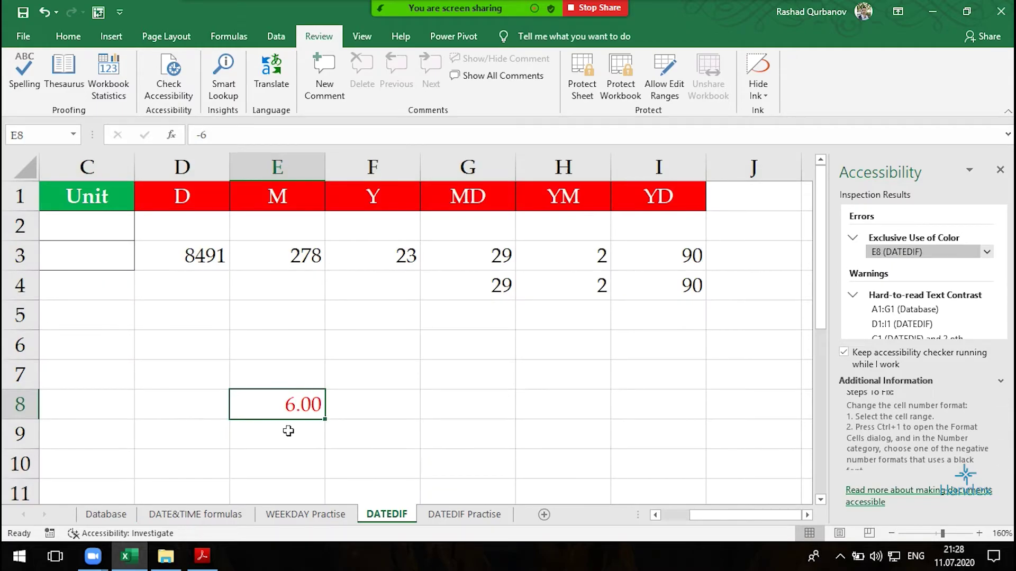
{"action": "left_click_drag", "start_coordinate": [1000, 439], "coordinate": [1002, 402]}
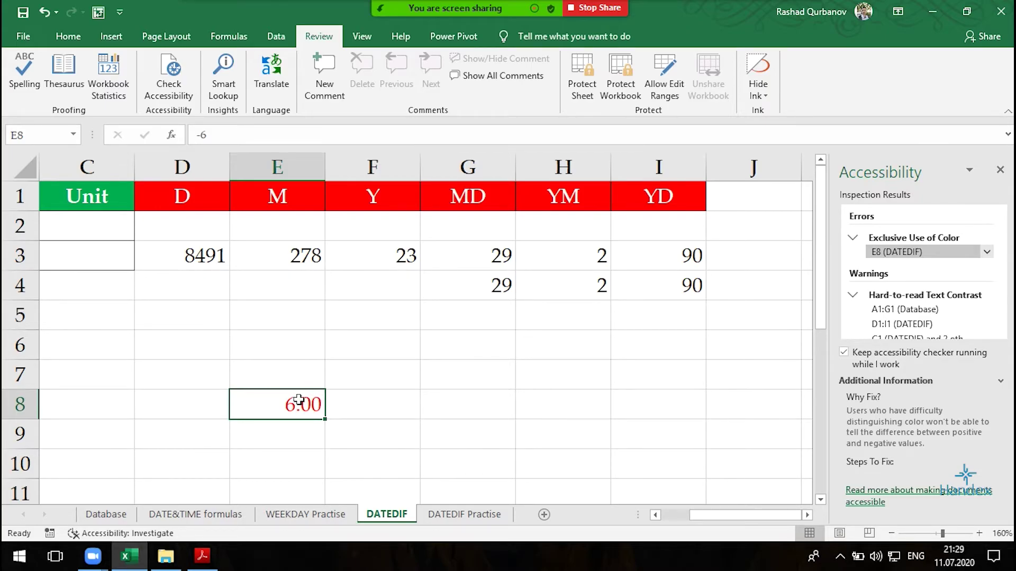
{"action": "left_click_drag", "start_coordinate": [1001, 416], "coordinate": [1002, 434]}
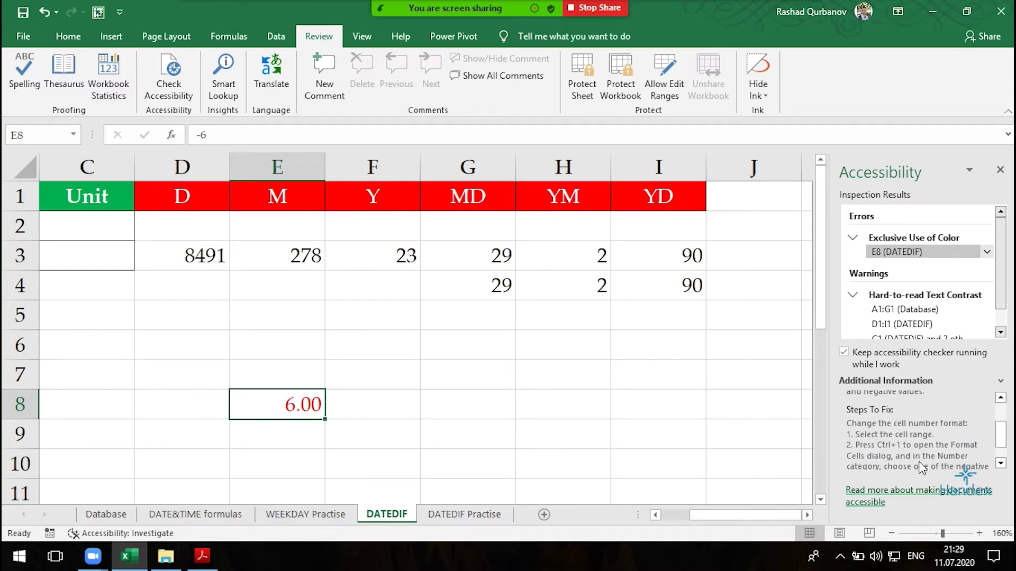
Review the recommended fixes for the E8 error without applying any.
{"action": "left_click", "coordinate": [68, 36]}
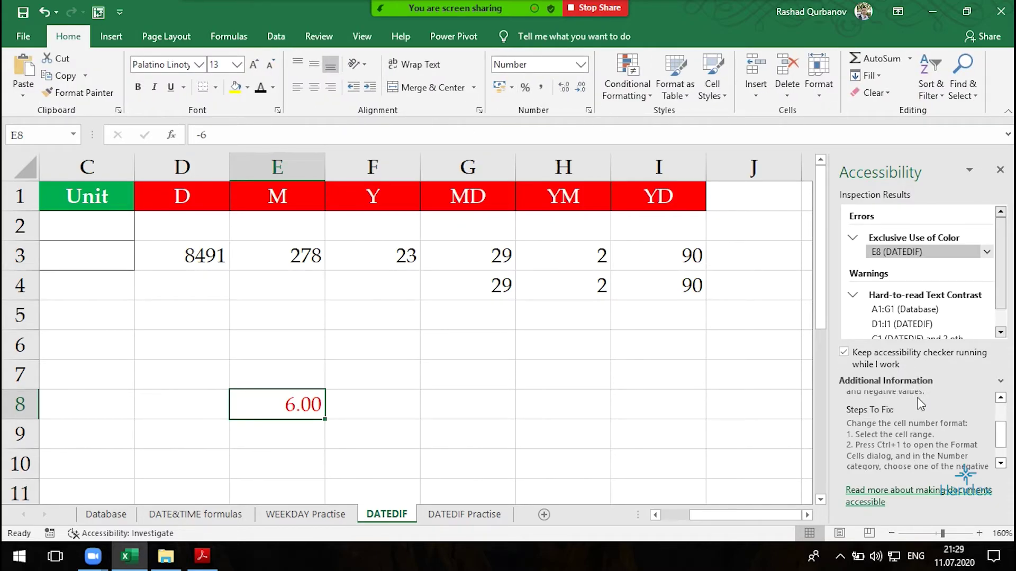
{"action": "left_click", "coordinate": [986, 253]}
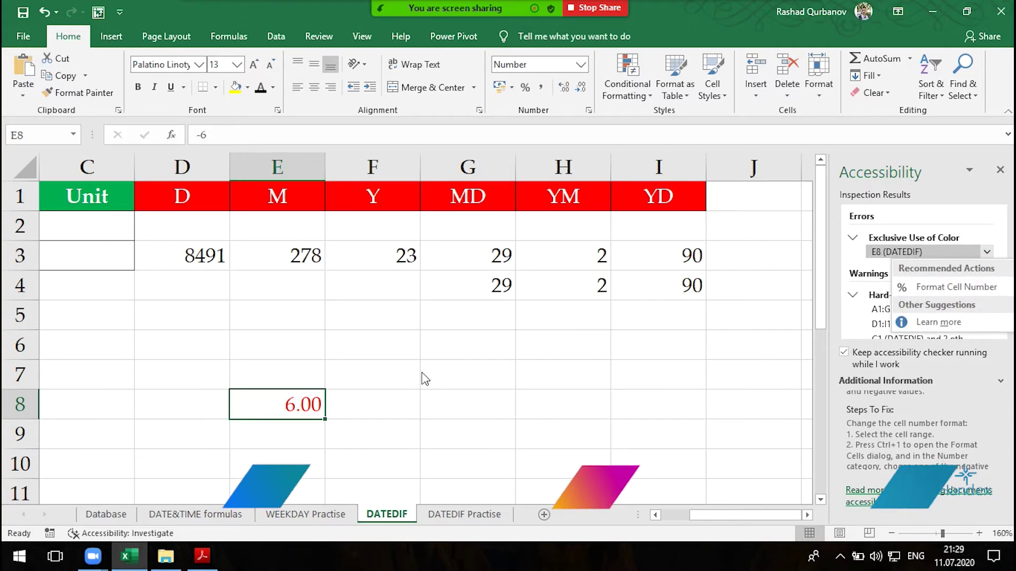
{"action": "left_click", "coordinate": [449, 362]}
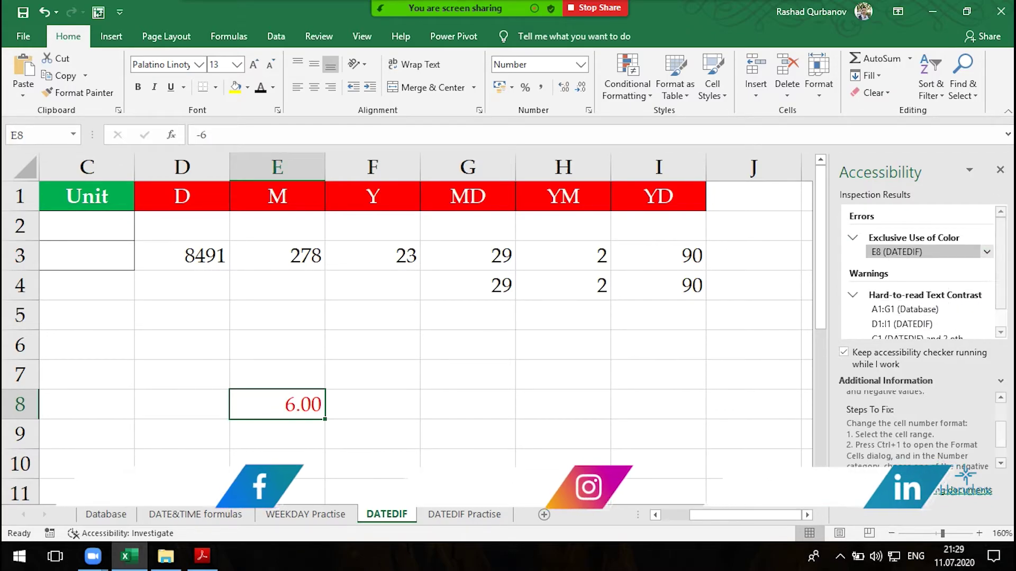
On the Database sheet, merge and centre C1:D1, accepting the warning about discarding values.
{"action": "left_click", "coordinate": [291, 516]}
{"action": "left_click", "coordinate": [210, 516]}
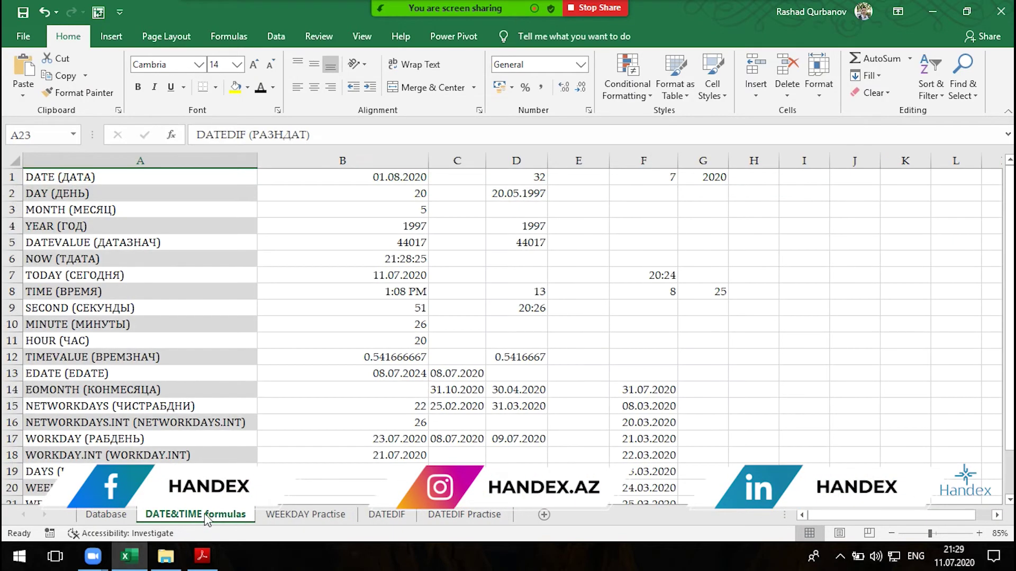
{"action": "left_click", "coordinate": [108, 515]}
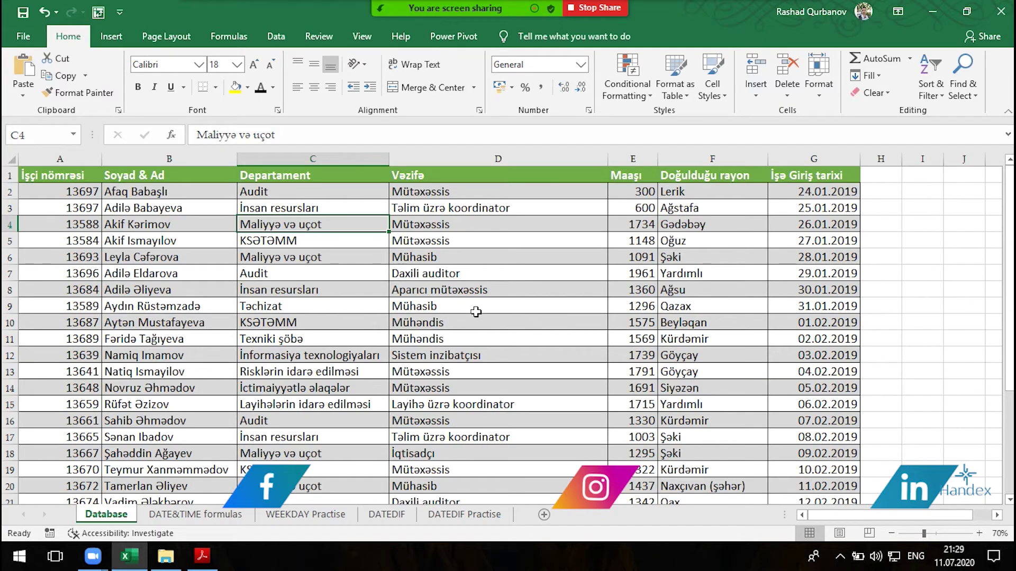
{"action": "left_click", "coordinate": [375, 178]}
{"action": "left_click_drag", "start_coordinate": [376, 178], "coordinate": [464, 177]}
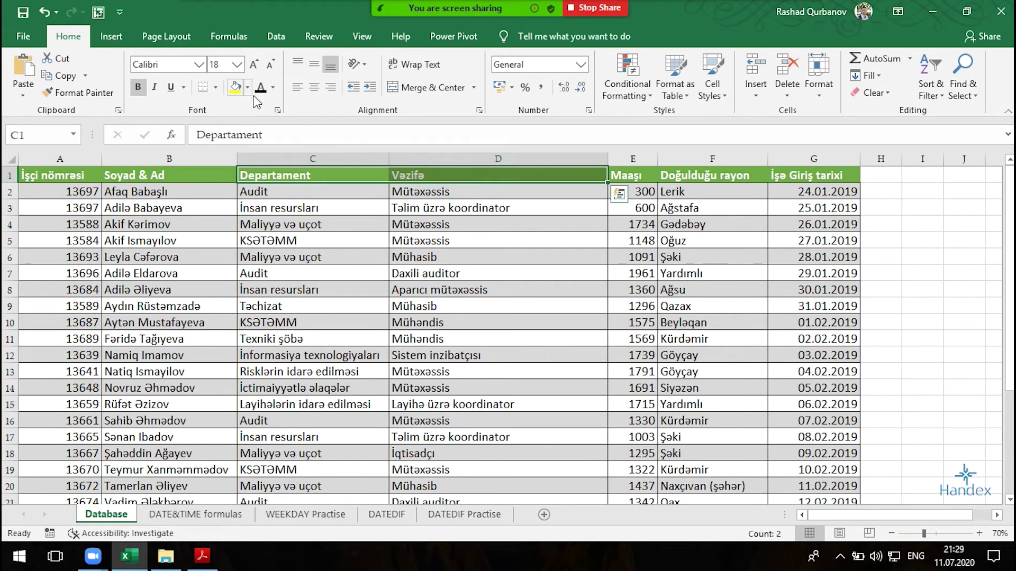
{"action": "left_click", "coordinate": [424, 87]}
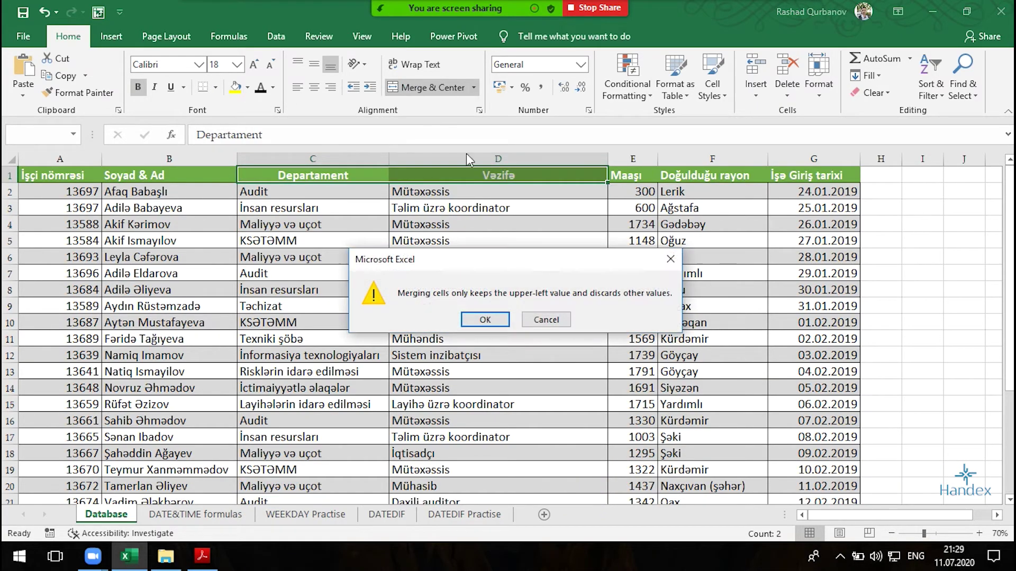
{"action": "left_click", "coordinate": [502, 316]}
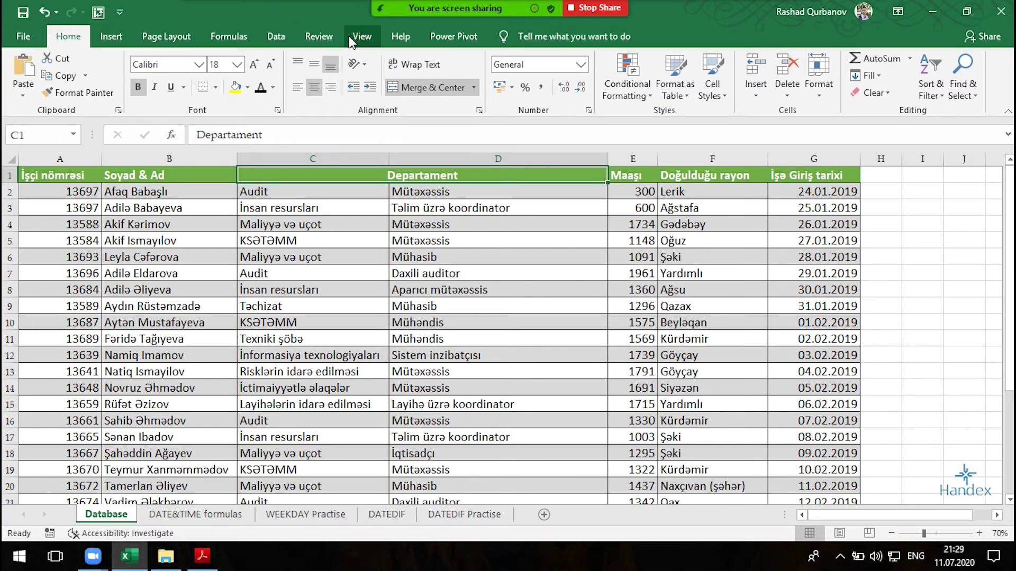
{"action": "left_click", "coordinate": [319, 36]}
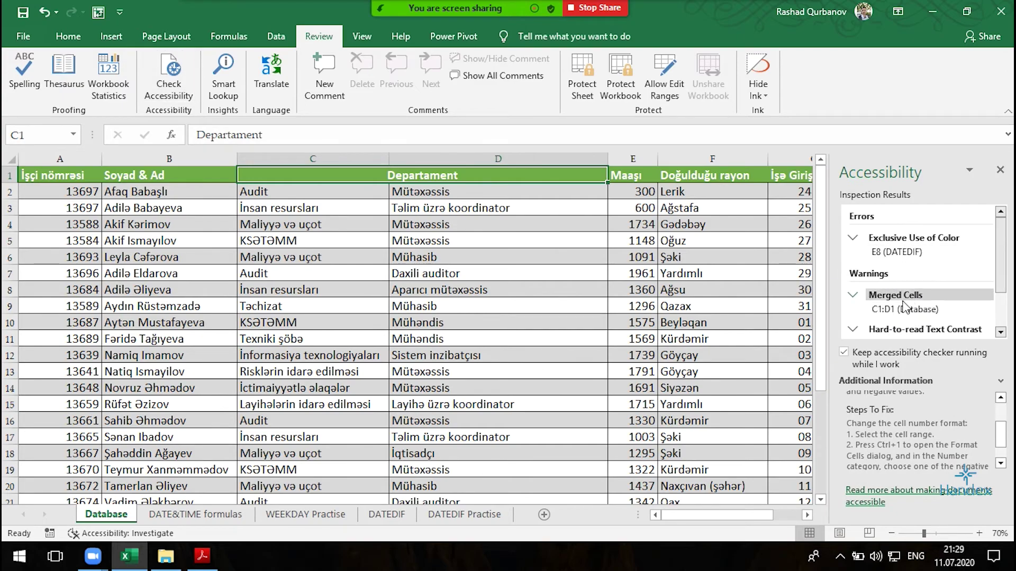
View the C1:D1 Merged Cells guidance and move the selection around the merged header.
{"action": "left_click", "coordinate": [920, 309]}
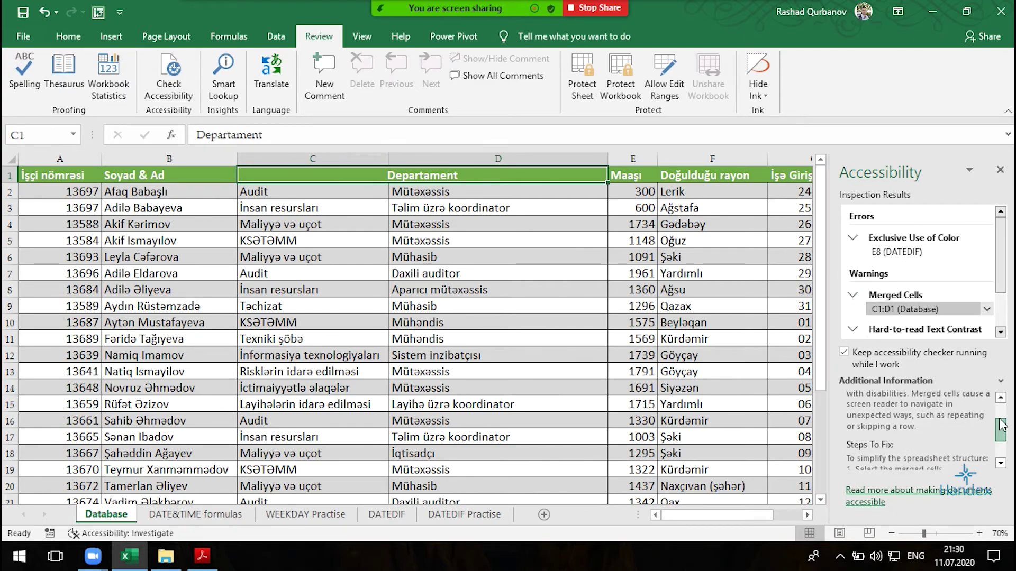
{"action": "scroll", "coordinate": [933, 414], "scroll_direction": "up", "scroll_amount": 2}
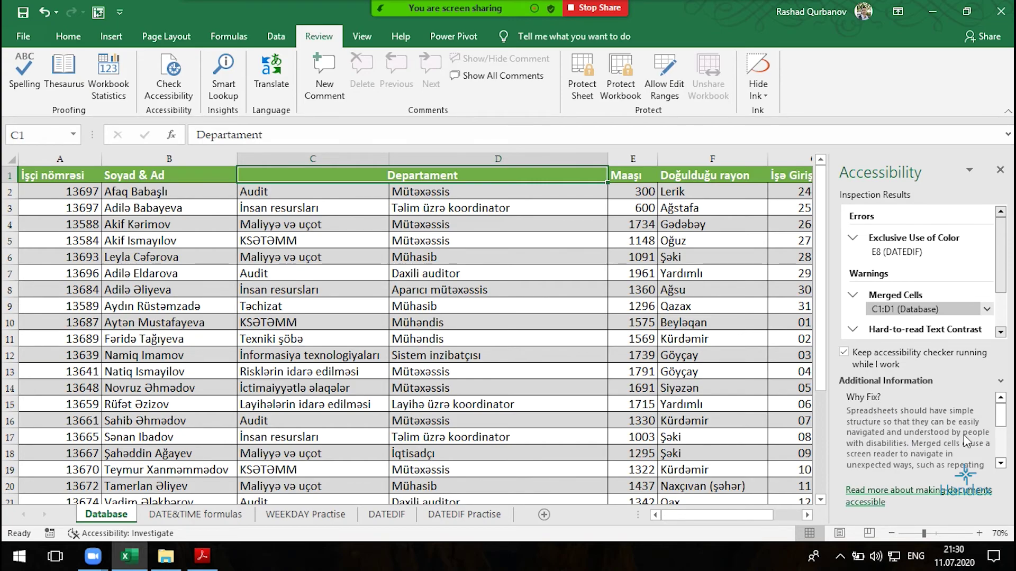
{"action": "left_click", "coordinate": [462, 308]}
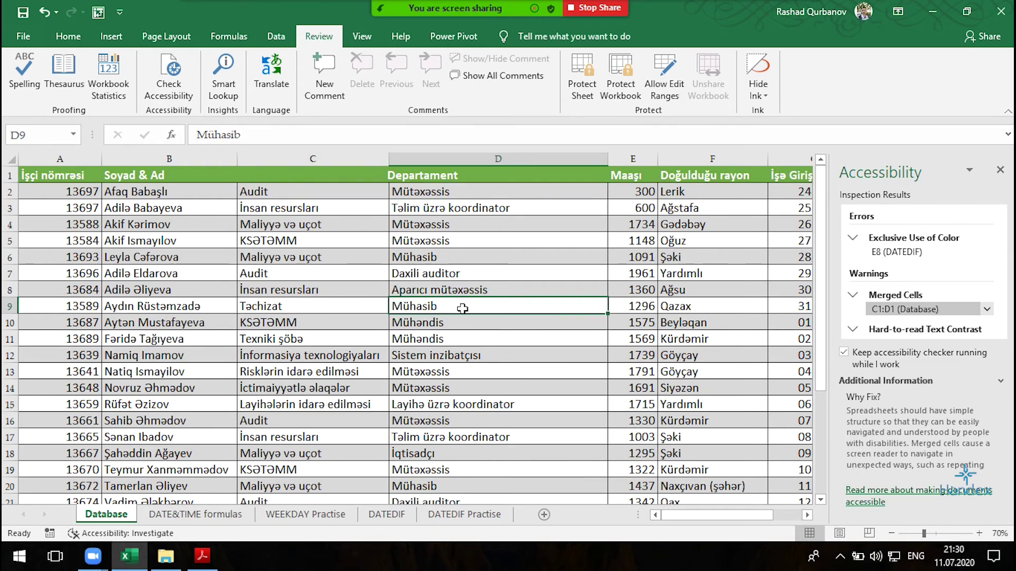
{"action": "left_click", "coordinate": [552, 278]}
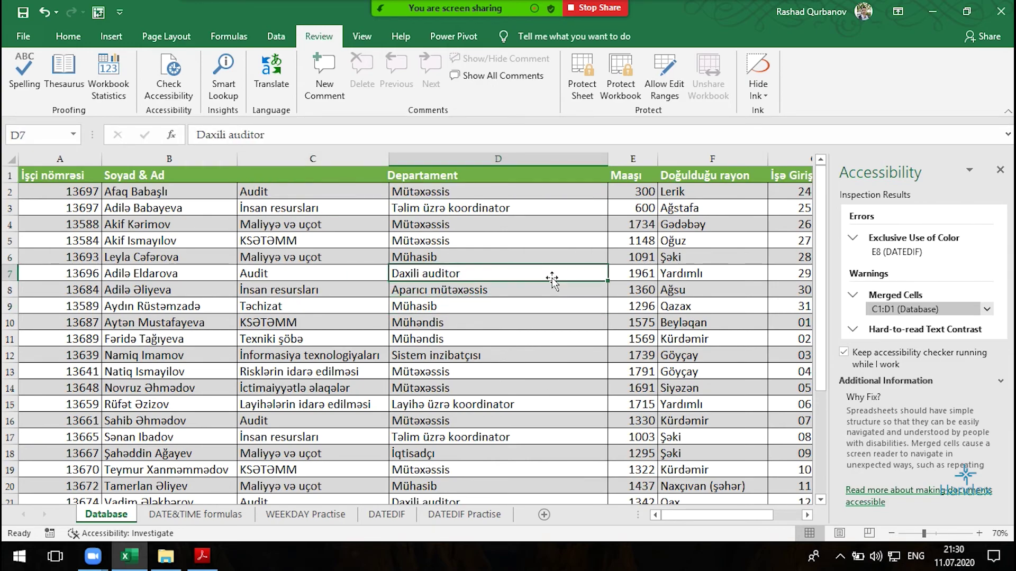
{"action": "key", "text": "Left"}
{"action": "key", "text": "Up"}
{"action": "key", "text": "Left"}
{"action": "key", "text": "Left"}
{"action": "key", "text": "Up"}
{"action": "key", "text": "Up"}
{"action": "key", "text": "Right"}
{"action": "key", "text": "Right"}
{"action": "key", "text": "Up"}
{"action": "key", "text": "Up"}
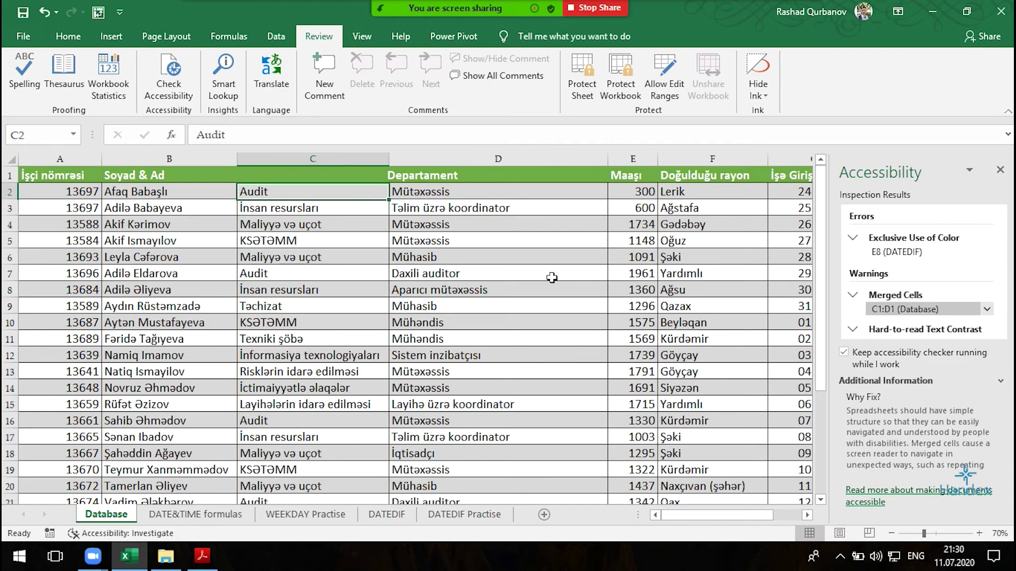
{"action": "key", "text": "Up"}
{"action": "key", "text": "Left"}
{"action": "key", "text": "Right"}
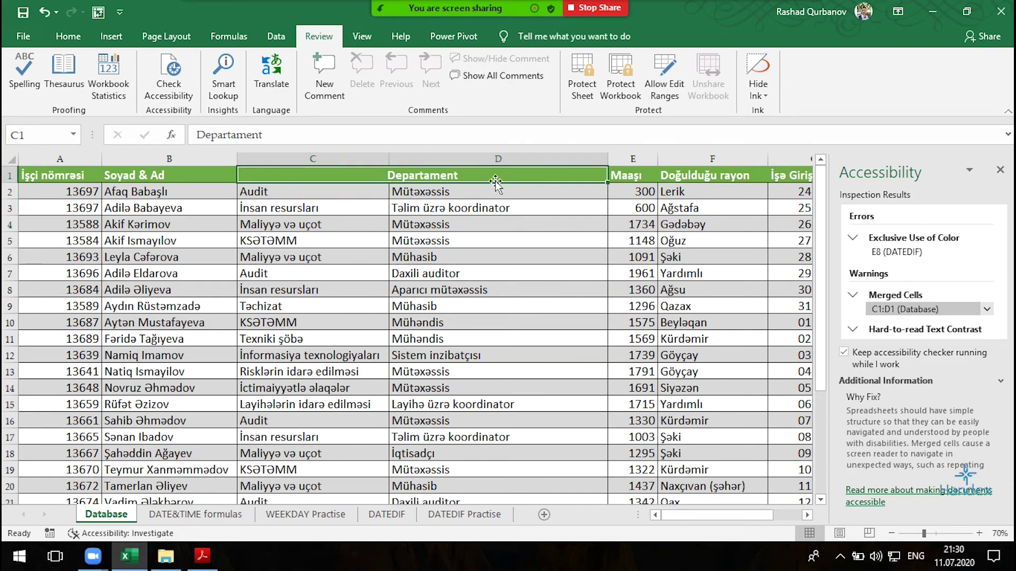
{"action": "key", "text": "Right"}
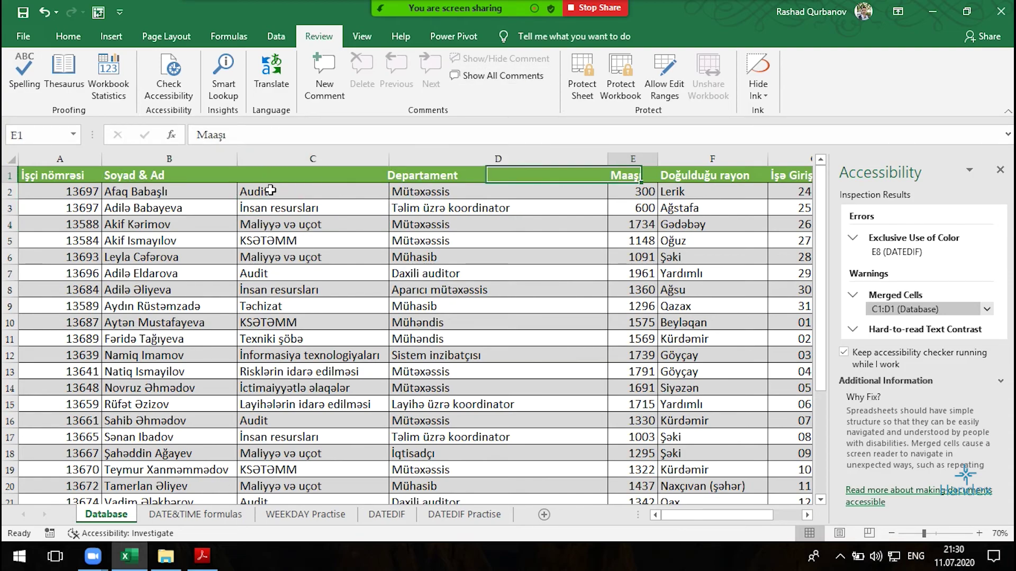
{"action": "key", "text": "Left"}
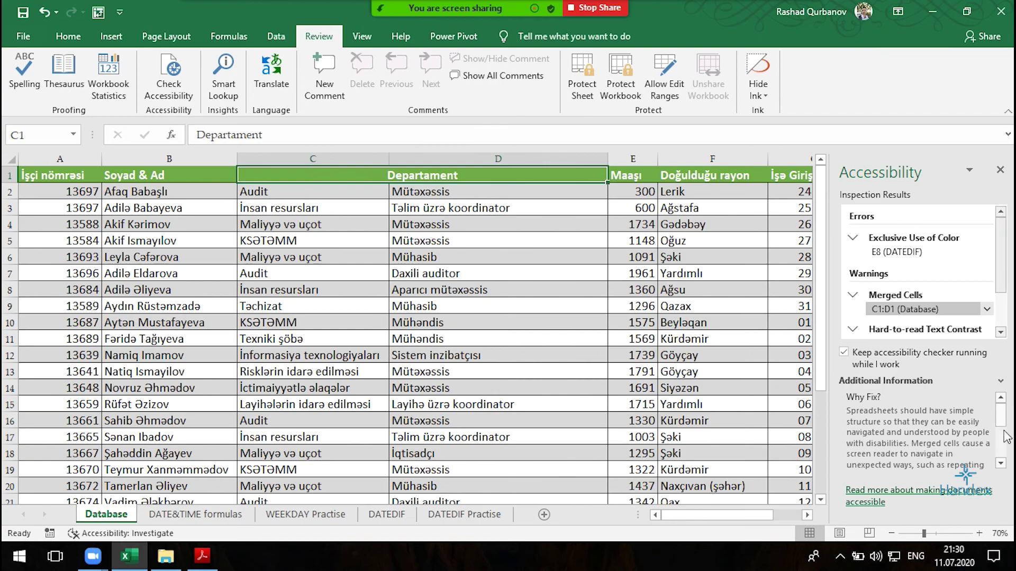
Unmerge C1:D1 on the Database sheet from the Merged Cells warning's fix options.
{"action": "scroll", "coordinate": [998, 442], "scroll_direction": "down", "scroll_amount": 3}
{"action": "scroll", "coordinate": [998, 442], "scroll_direction": "down", "scroll_amount": 3}
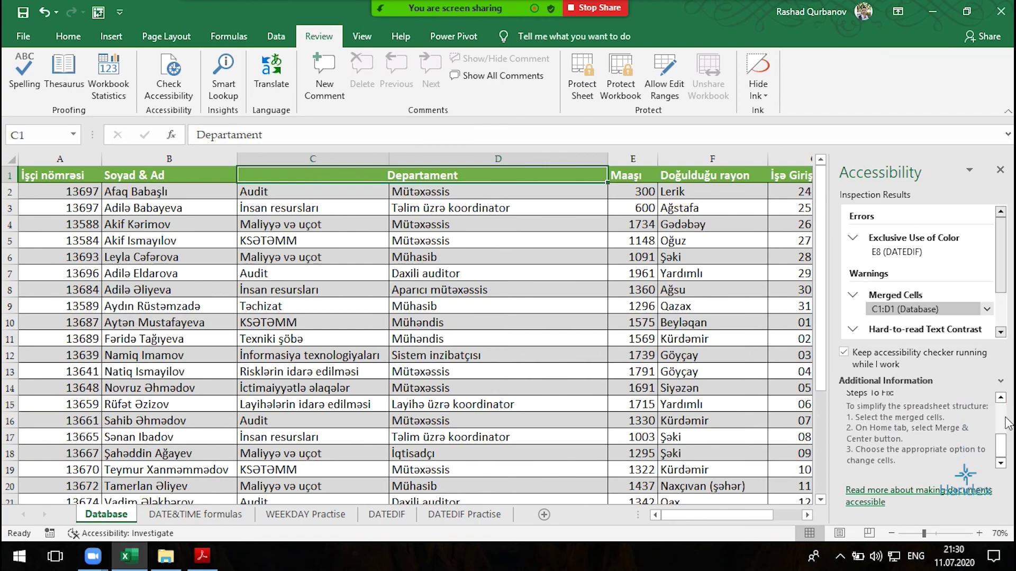
{"action": "left_click", "coordinate": [986, 310]}
{"action": "left_click", "coordinate": [966, 341]}
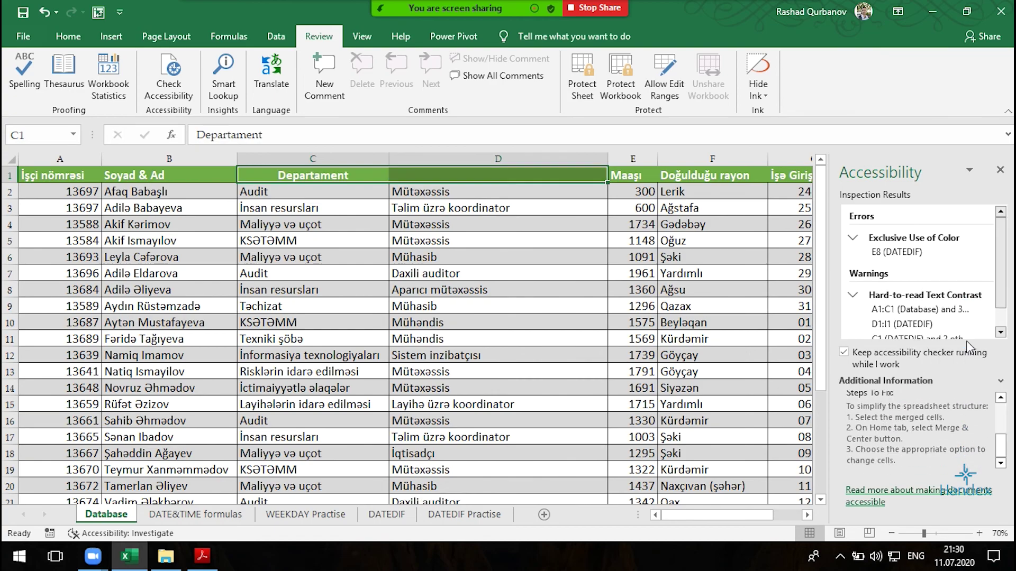